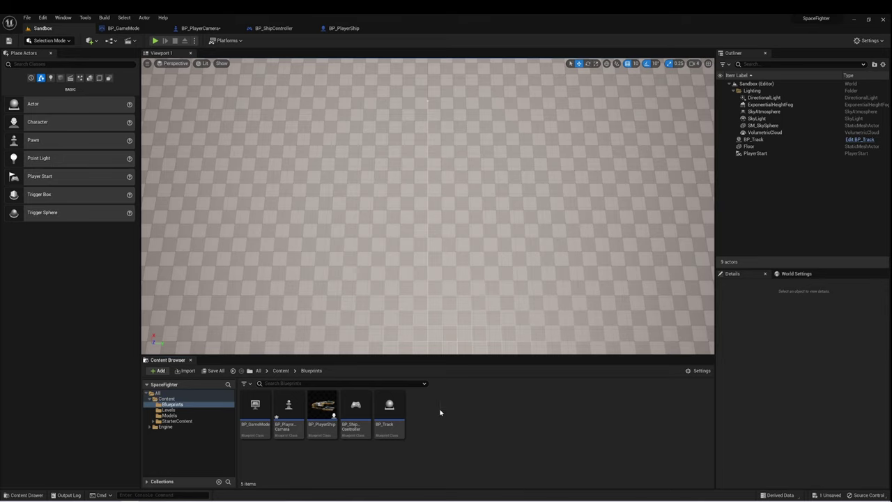
# Step: Create an Actor-based Blueprint class named BP_WeaponBase in the Blueprints folder and open it for editing
pyautogui.rightClick(440, 412)
pyautogui.click(488, 221)
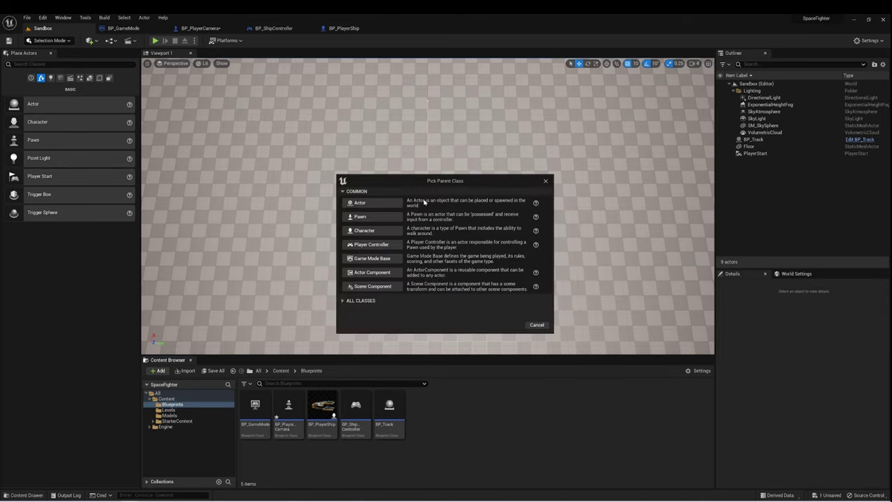
pyautogui.click(395, 201)
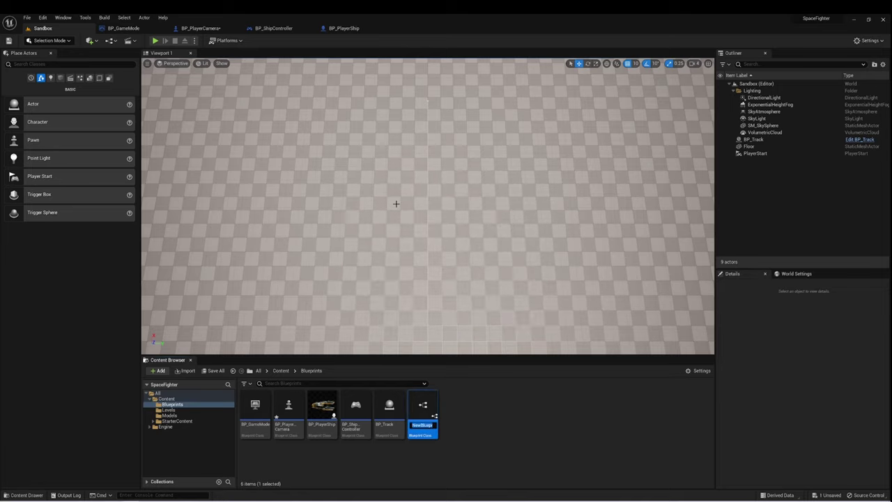
pyautogui.write('BP_WeaponBase')
pyautogui.press('Return')
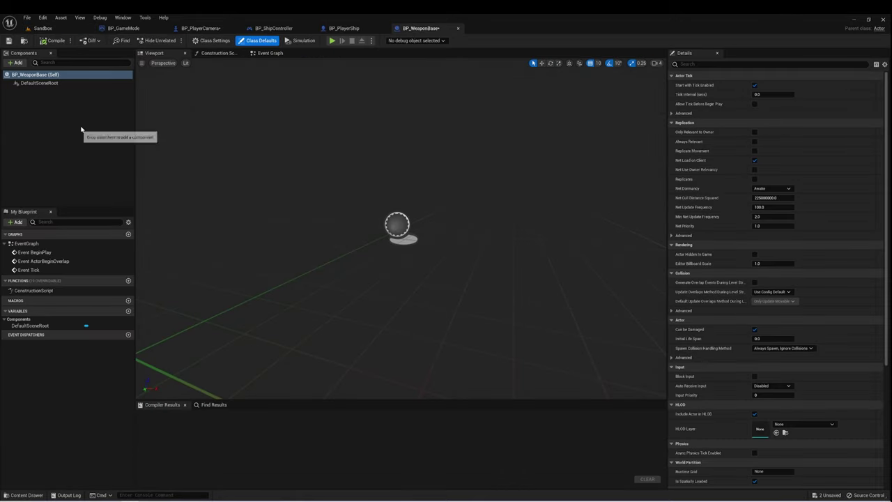
# Step: Add a Static Mesh component named Mesh to the weapon blueprint
pyautogui.click(14, 62)
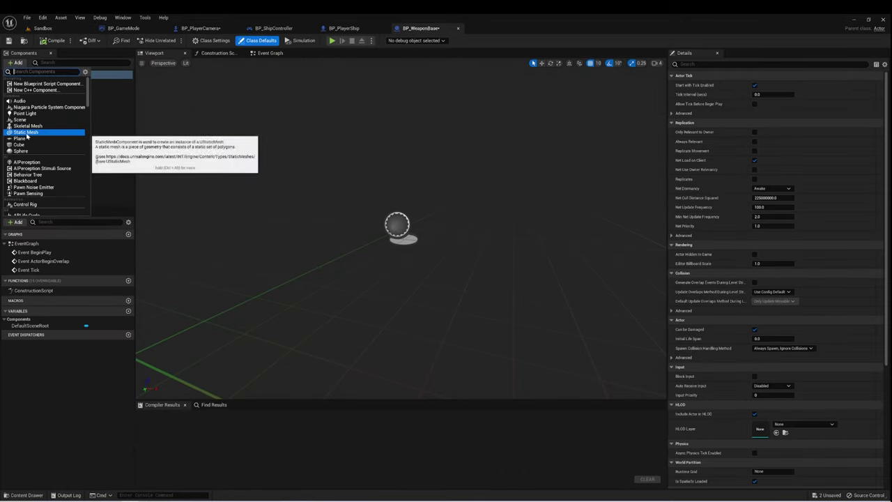
pyautogui.click(69, 131)
pyautogui.write('M')
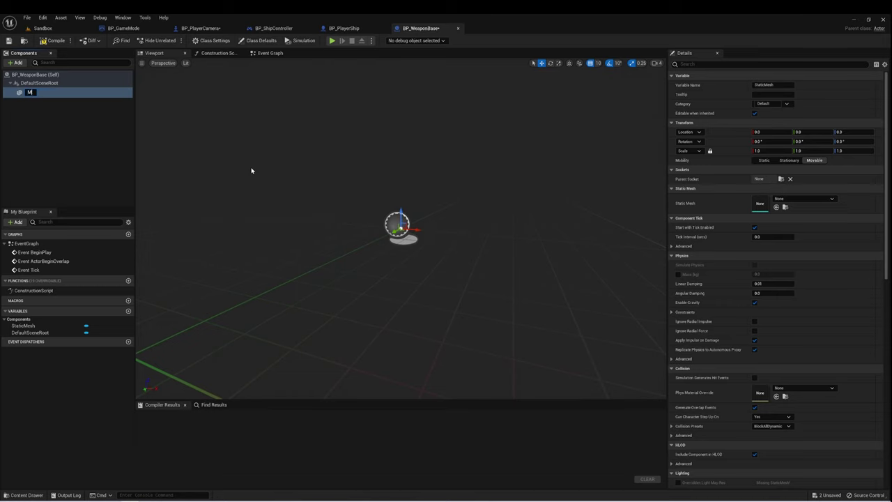
pyautogui.write('esh')
pyautogui.press('Return')
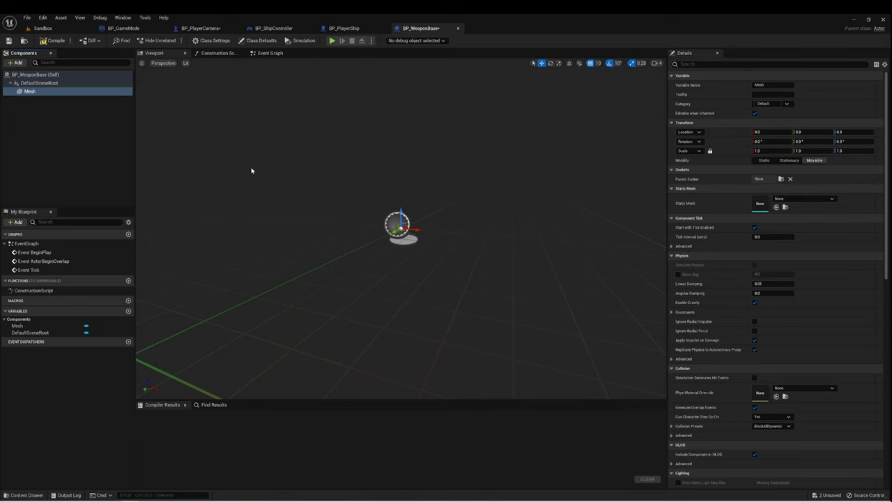
# Step: Add an Arrow component named Muzzle beneath the Mesh component
pyautogui.click(18, 62)
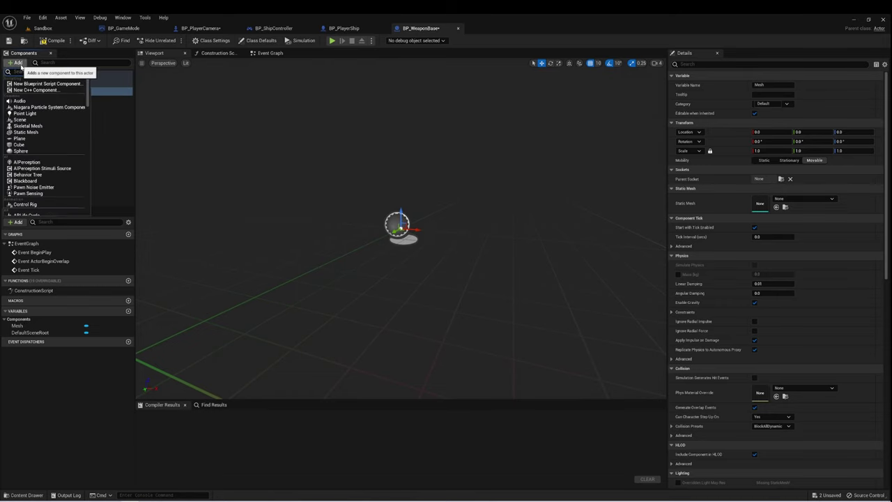
pyautogui.write('arrow')
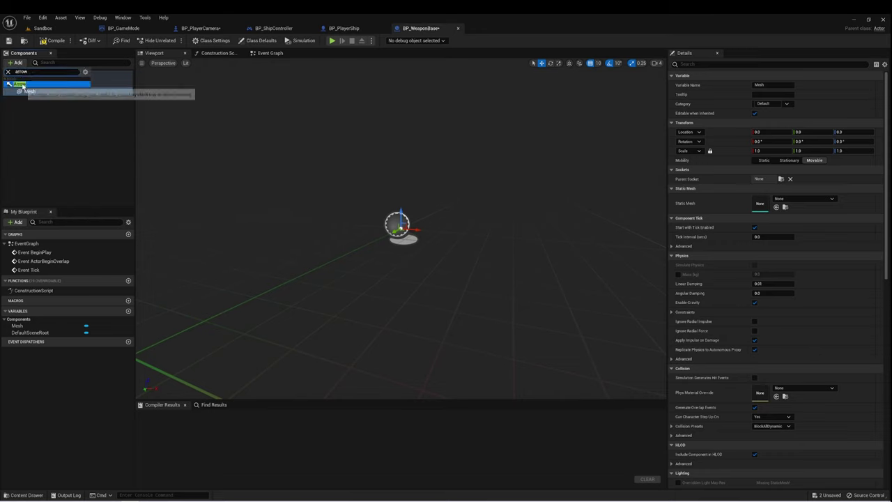
pyautogui.click(28, 102)
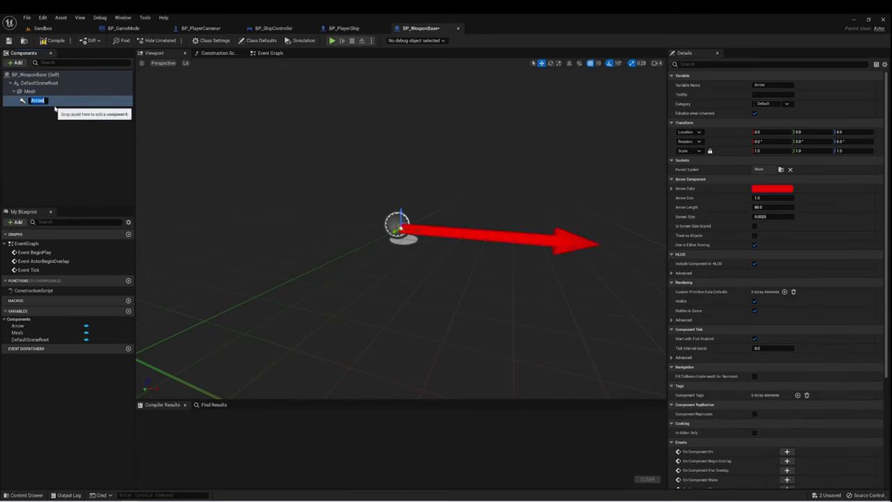
pyautogui.write('Muzzle')
pyautogui.press('Return')
# Step: Assign the Cube static mesh to the weapon's Mesh component
pyautogui.click(29, 91)
pyautogui.click(808, 199)
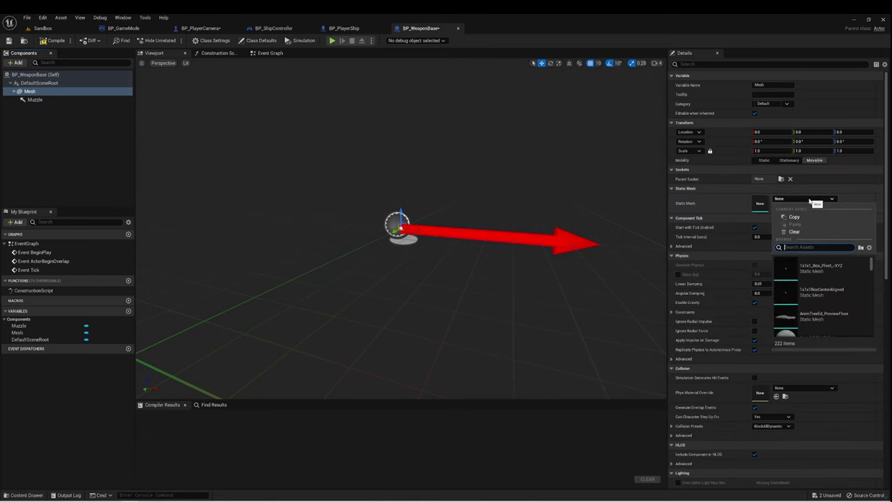
pyautogui.write('cube')
pyautogui.click(808, 267)
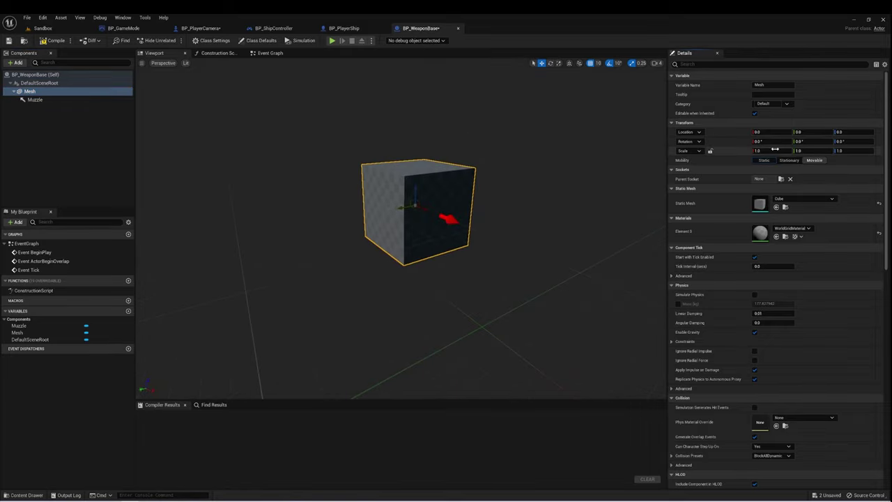
# Step: Set the cube mesh's Y and Z scale to 0.2 to form a long, thin barrel
pyautogui.click(798, 150)
pyautogui.write('0.2')
pyautogui.press('Tab')
pyautogui.write('0.2')
pyautogui.press('Return')
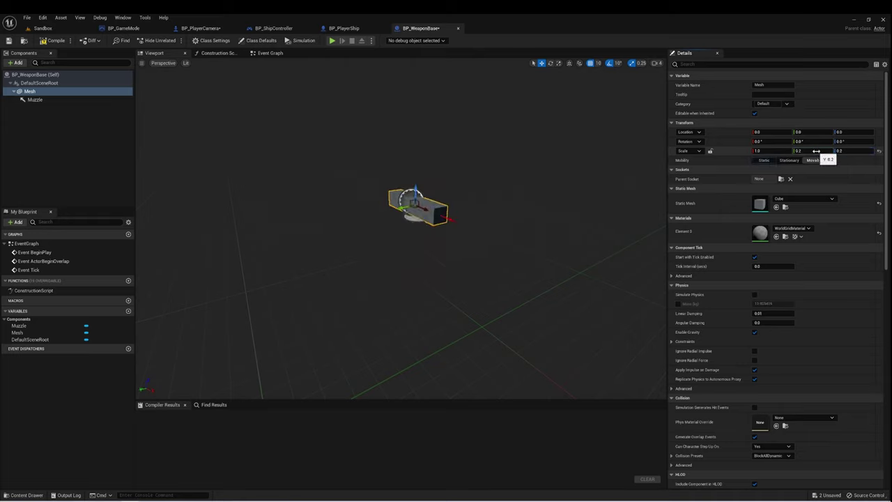
# Step: Reattach Muzzle directly to DefaultSceneRoot and move it to X 60 at the front end of the barrel
pyautogui.moveTo(388, 249); pyautogui.dragTo(481, 279, button='right')
pyautogui.scroll(3, 401, 241)
pyautogui.scroll(1, 396, 241)
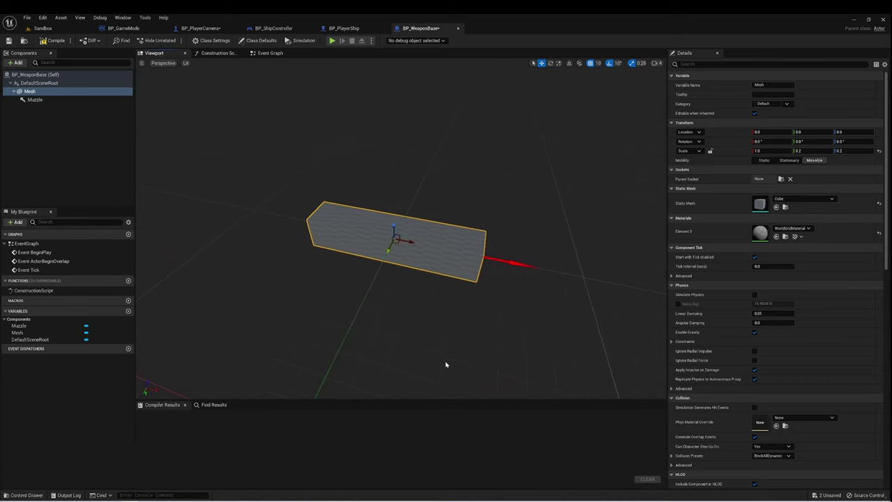
pyautogui.moveTo(34, 99); pyautogui.dragTo(39, 83)
pyautogui.moveTo(404, 241); pyautogui.dragTo(390, 271)
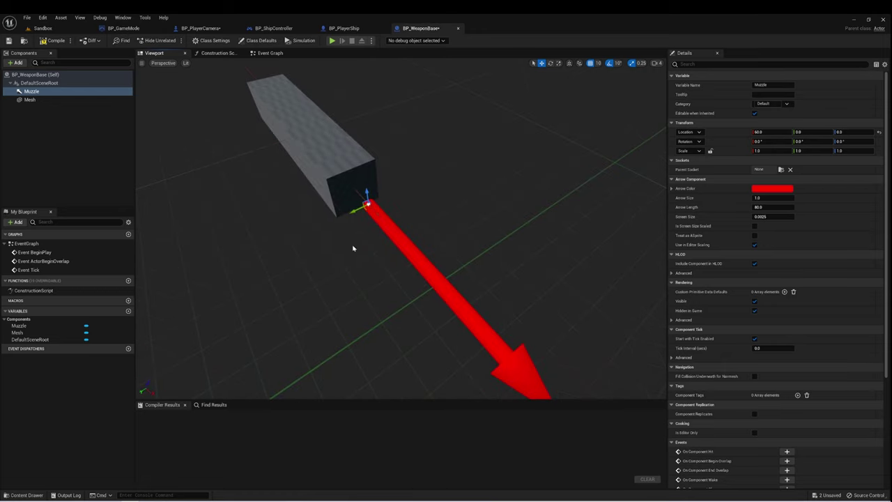
# Step: Change the barrel mesh's material to MI_Template_BaseGray_Metal
pyautogui.click(320, 153)
pyautogui.click(801, 231)
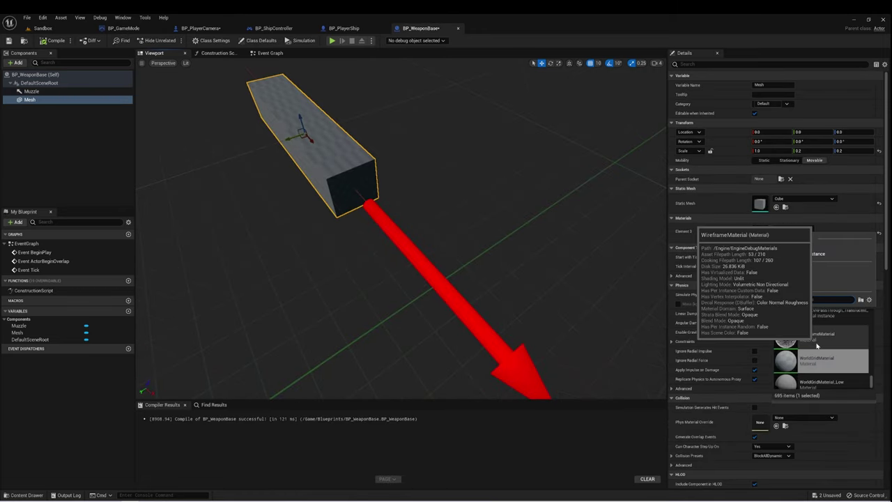
pyautogui.scroll(-3, 818, 345)
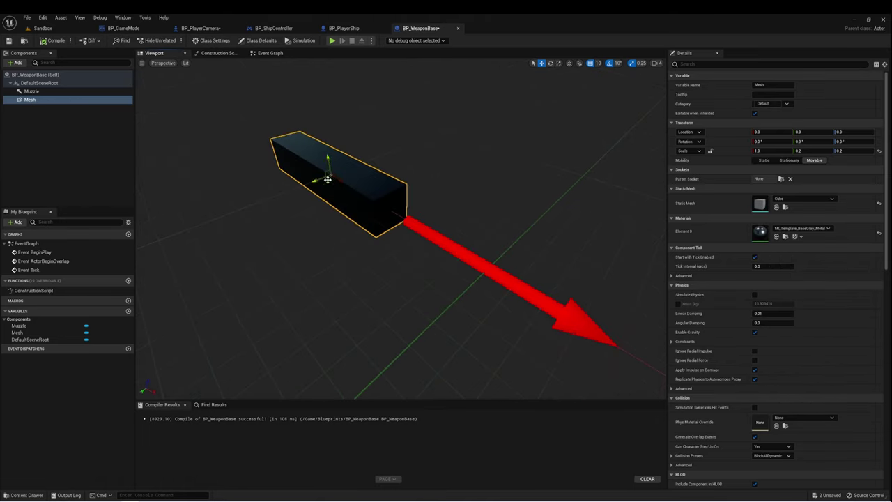
pyautogui.click(32, 91)
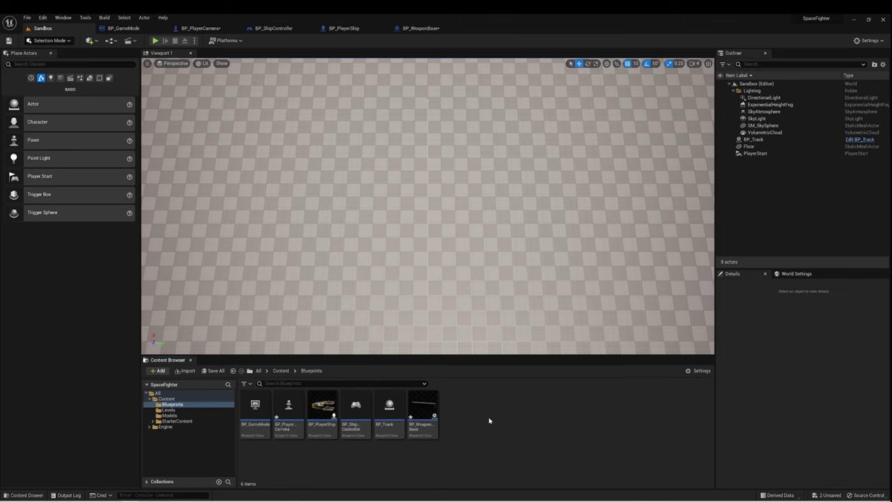
# Step: Create another Actor-based Blueprint class named BP_ProjectileBase in the Blueprints folder and open it for editing
pyautogui.rightClick(490, 420)
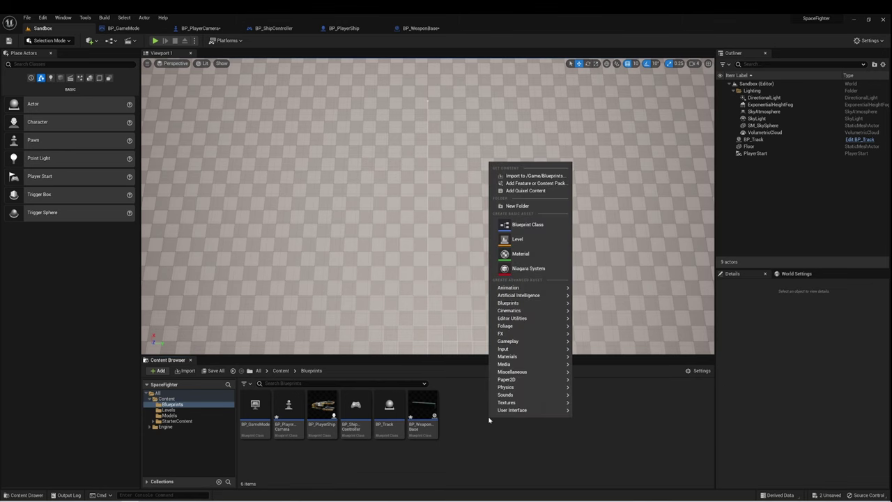
pyautogui.click(522, 225)
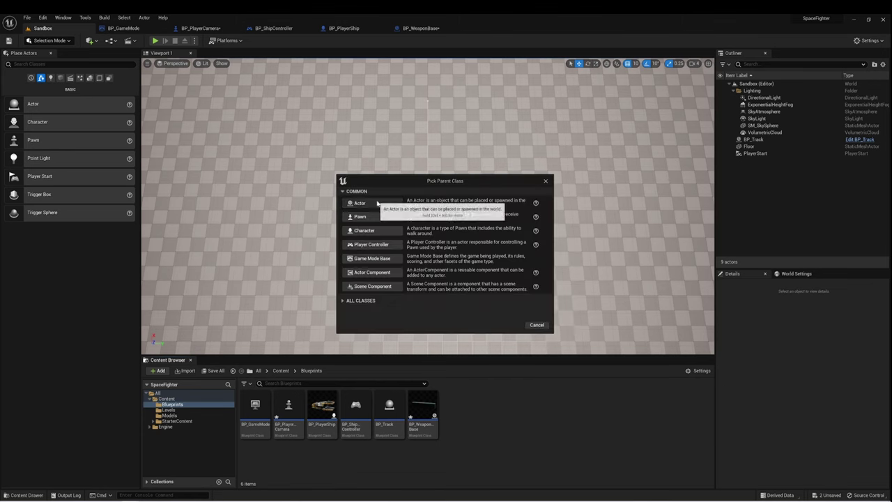
pyautogui.click(377, 203)
pyautogui.write('BP')
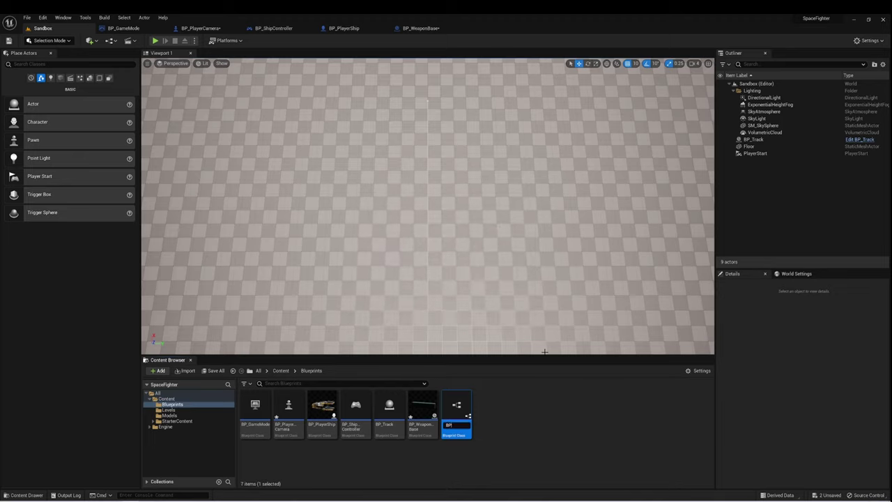
pyautogui.write('_ProjectileBase')
pyautogui.press('Return')
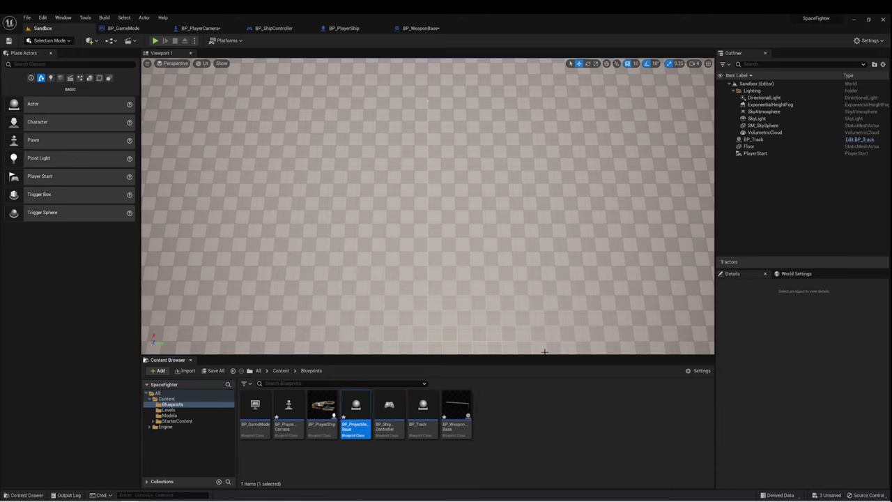
pyautogui.doubleClick(343, 396)
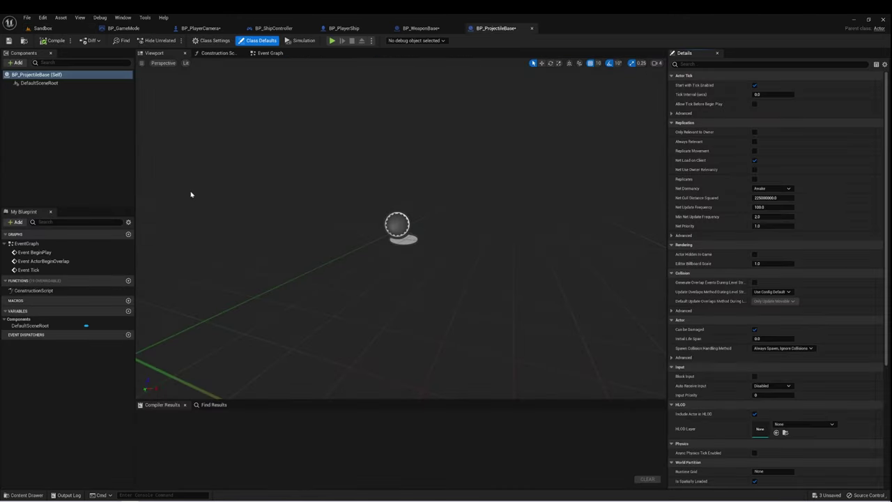
# Step: Add a Static Mesh component under the projectile's DefaultSceneRoot, keeping the default name
pyautogui.click(39, 83)
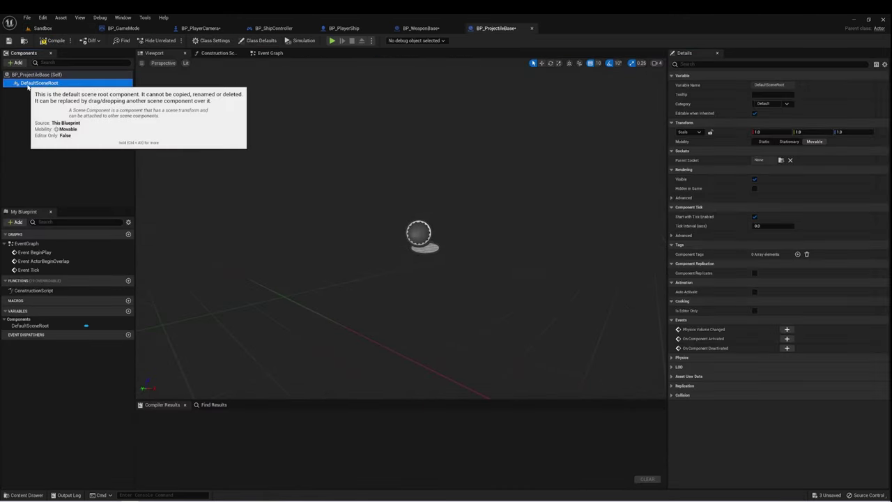
pyautogui.click(16, 63)
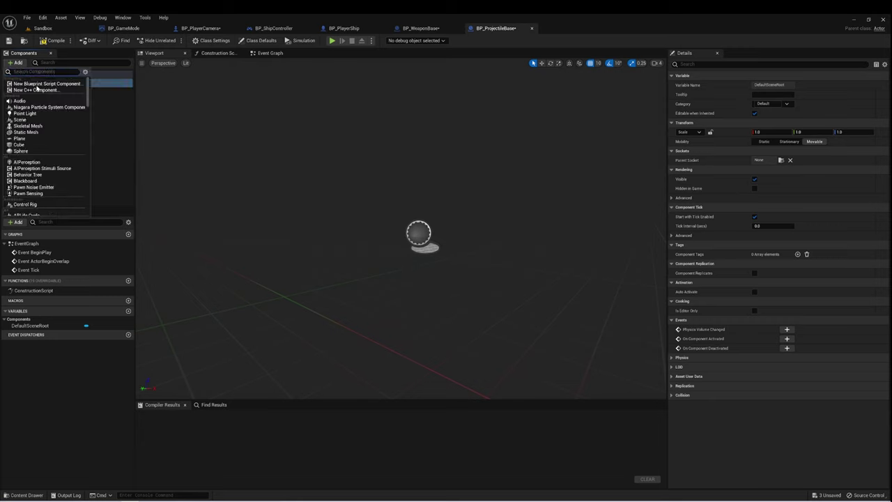
pyautogui.click(26, 132)
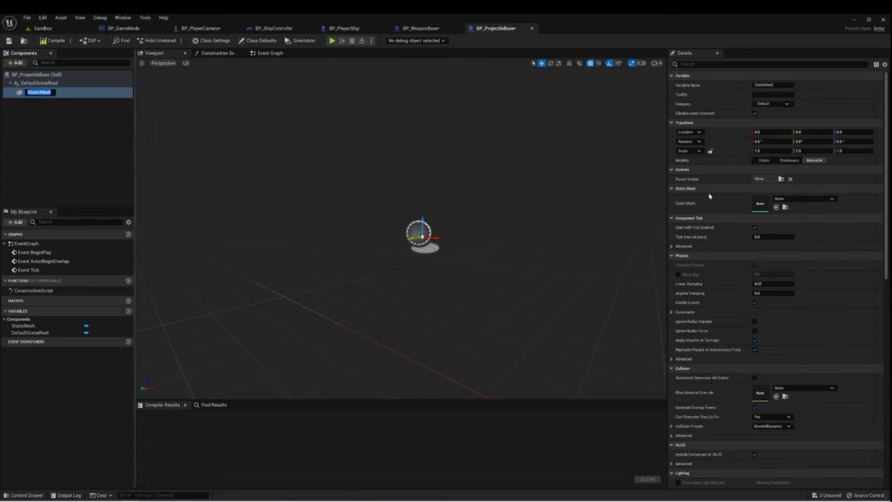
pyautogui.press('Return')
# Step: Assign the Shape_TriPyramid mesh to the projectile's static mesh component
pyautogui.click(808, 200)
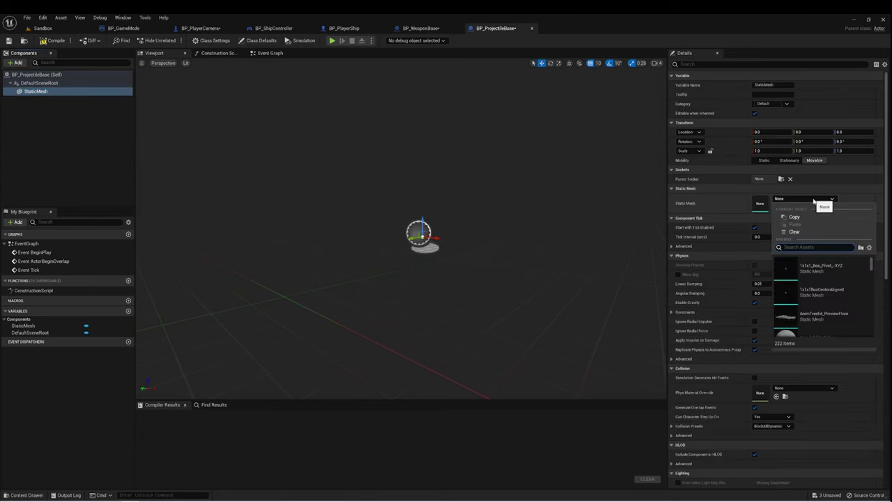
pyautogui.write('pyra')
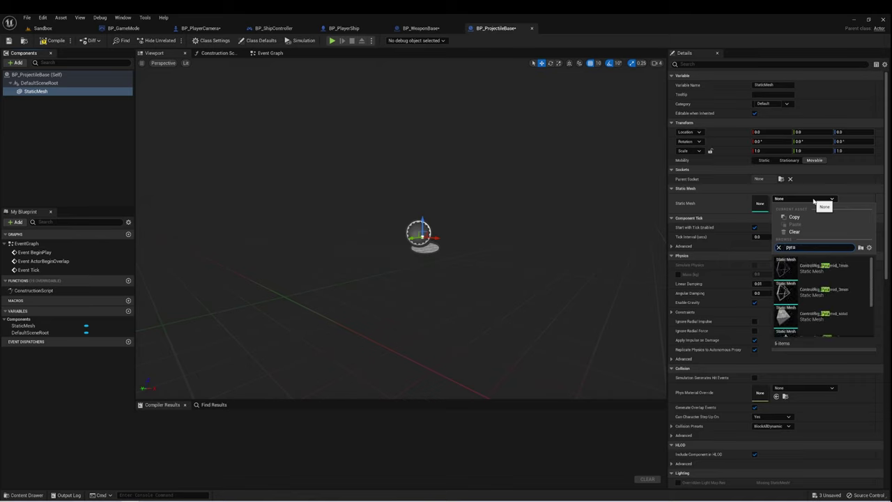
pyautogui.write('mid')
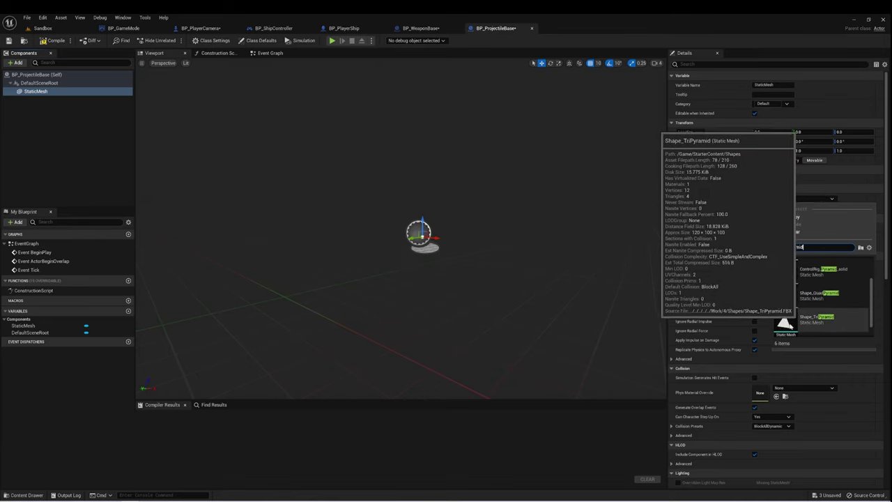
pyautogui.click(816, 320)
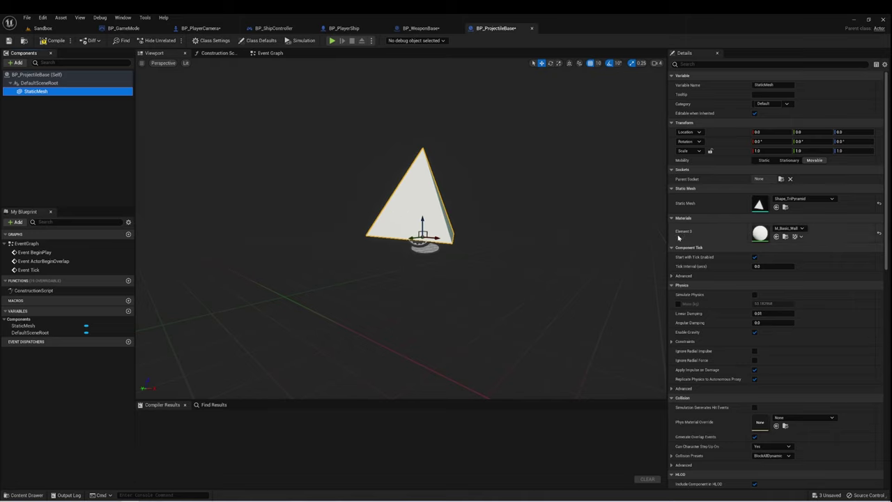
# Step: Rotate the pyramid onto its side so its tip points forward, and compile the projectile blueprint
pyautogui.scroll(-4, 681, 238)
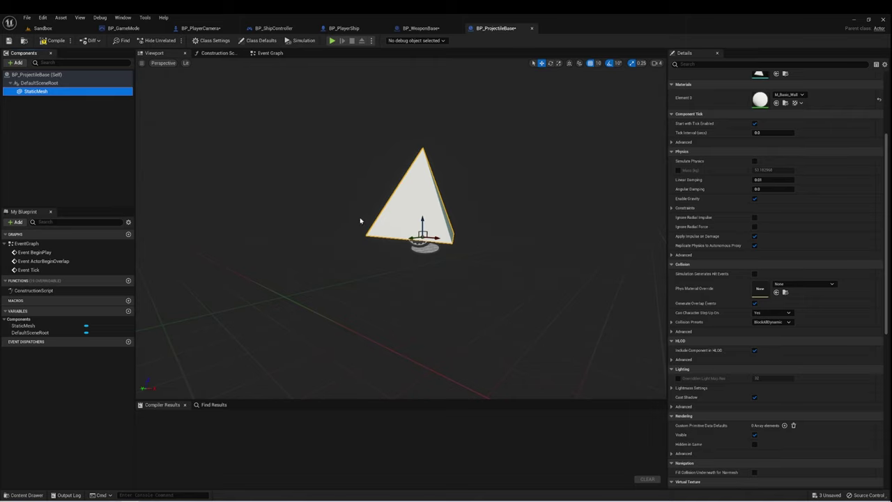
pyautogui.hotkey('alt', 'k')
pyautogui.scroll(5, 393, 225)
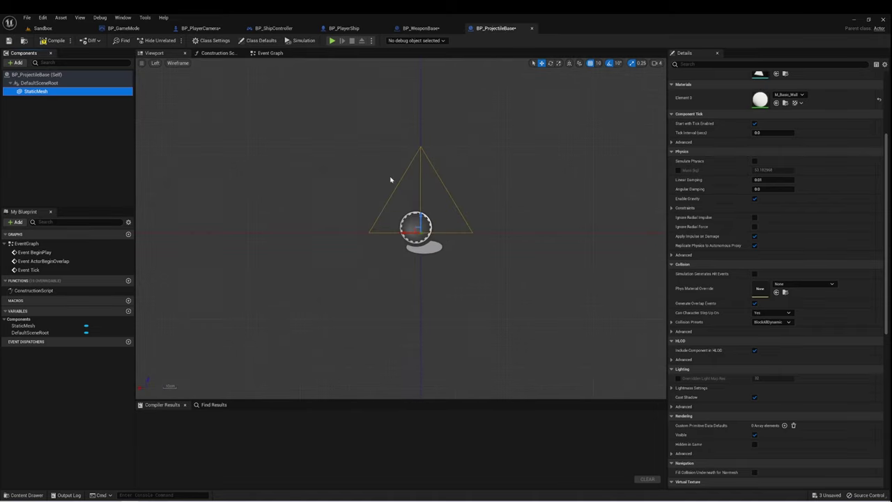
pyautogui.hotkey('alt', 'g')
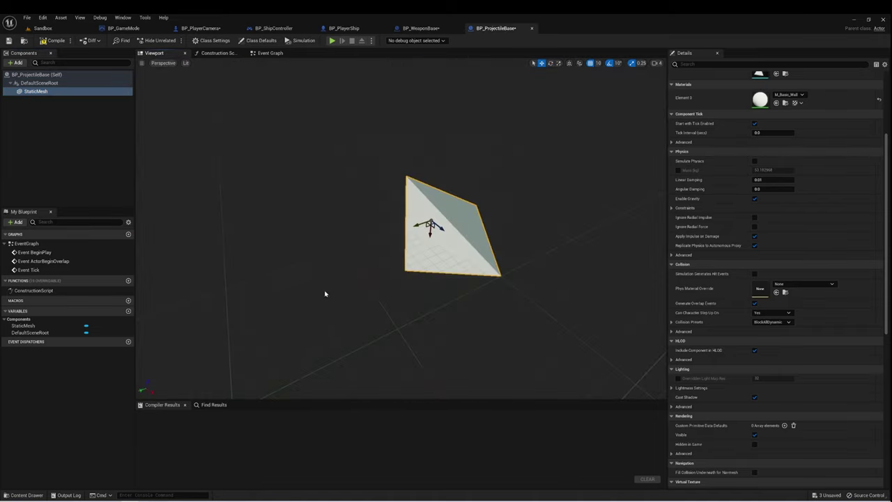
pyautogui.moveTo(325, 293); pyautogui.dragTo(364, 217)
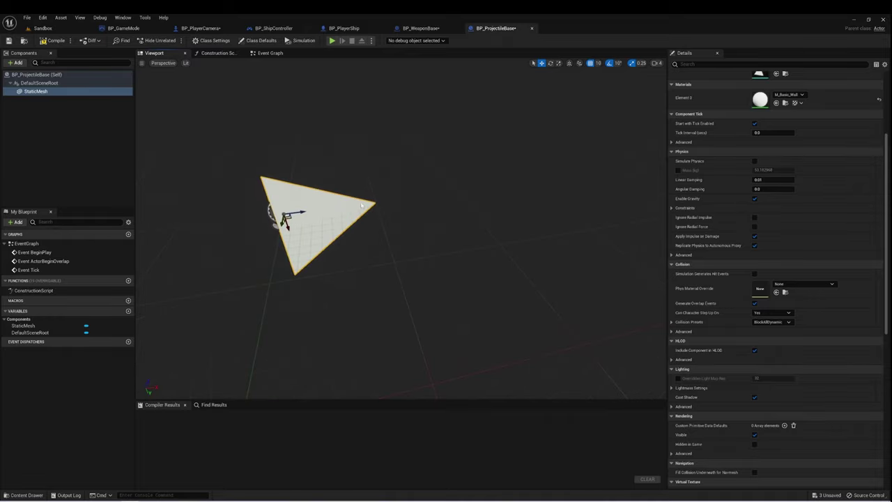
pyautogui.press('F7')
# Step: Rename the projectile's static mesh component to Collider
pyautogui.press('F2')
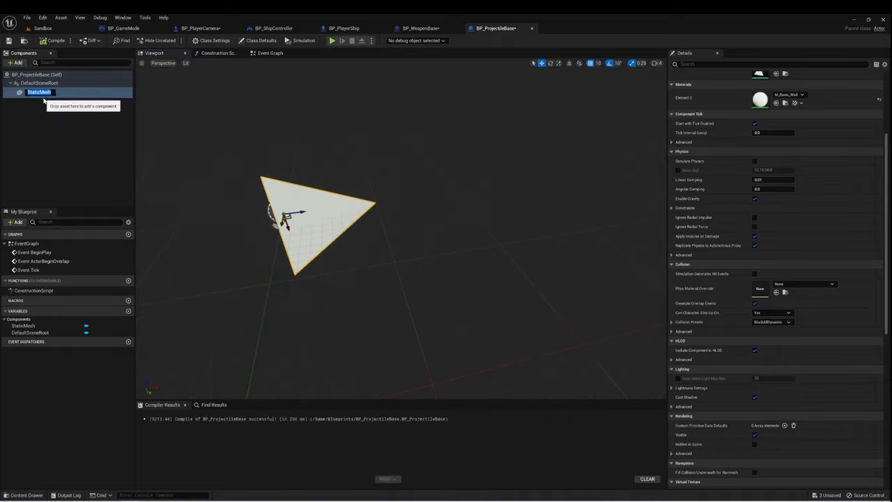
pyautogui.press('BackSpace')
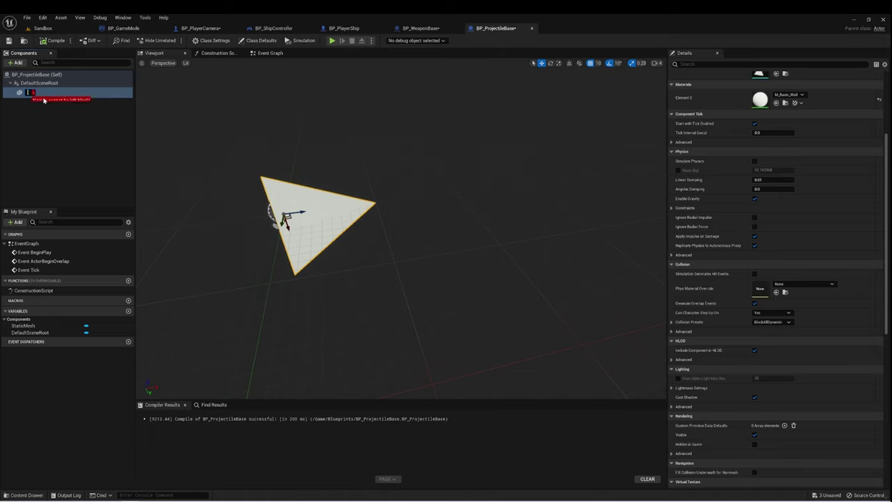
pyautogui.write('Collider')
pyautogui.press('Return')
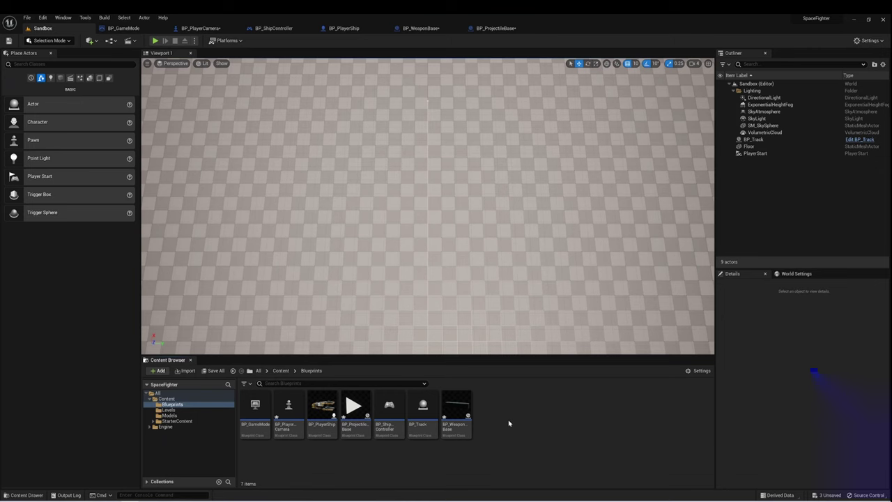
# Step: Create a Blueprint Interface named BPI_FireWeapon in the Blueprints folder
pyautogui.rightClick(508, 420)
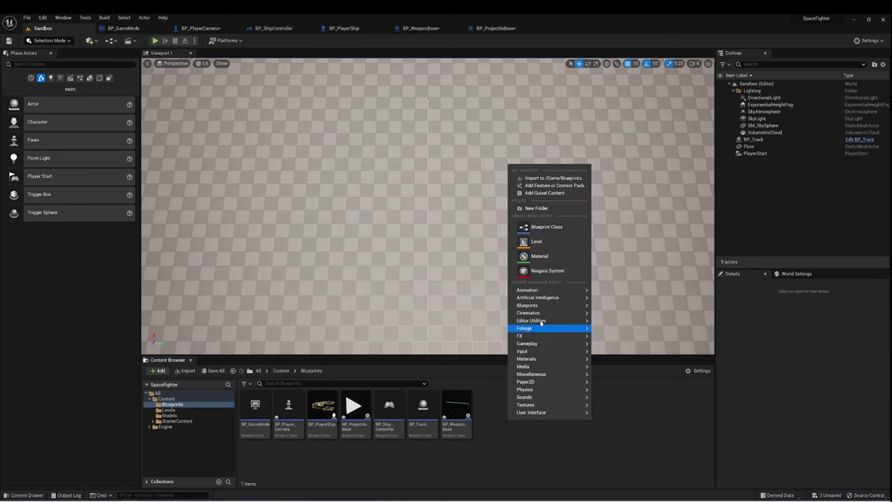
pyautogui.moveTo(540, 305)
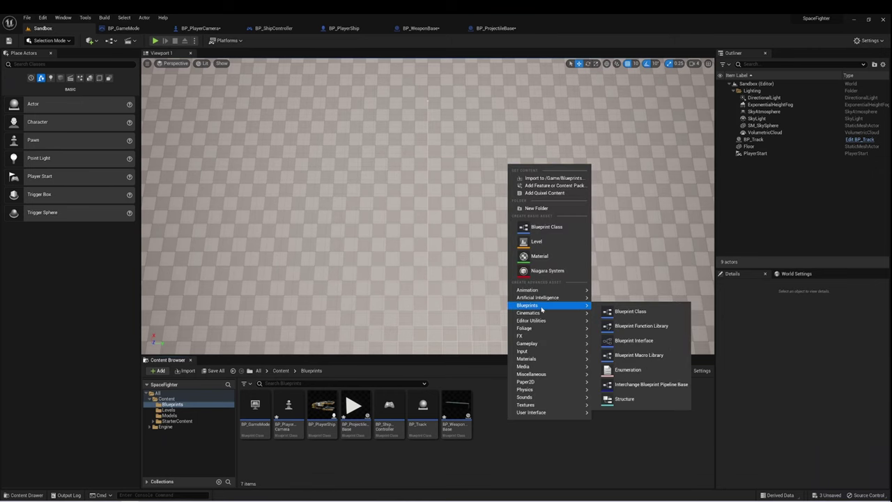
pyautogui.click(631, 341)
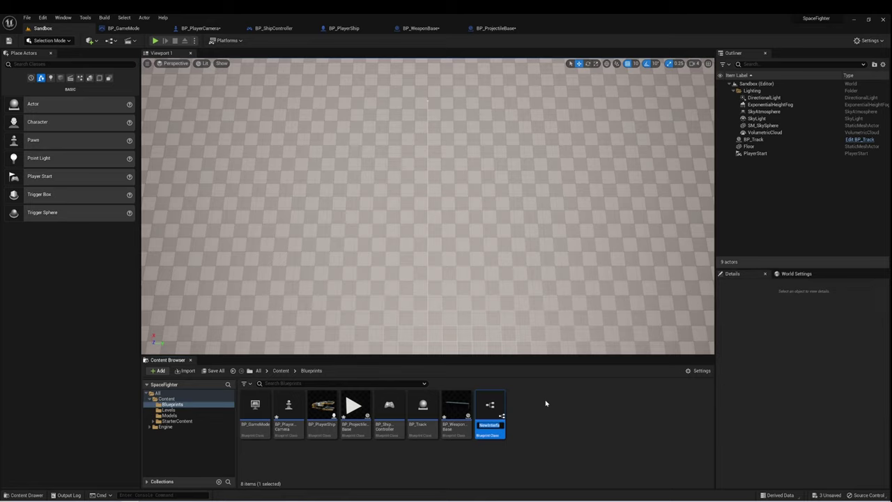
pyautogui.write('BPI_FireWeapon')
pyautogui.press('Return')
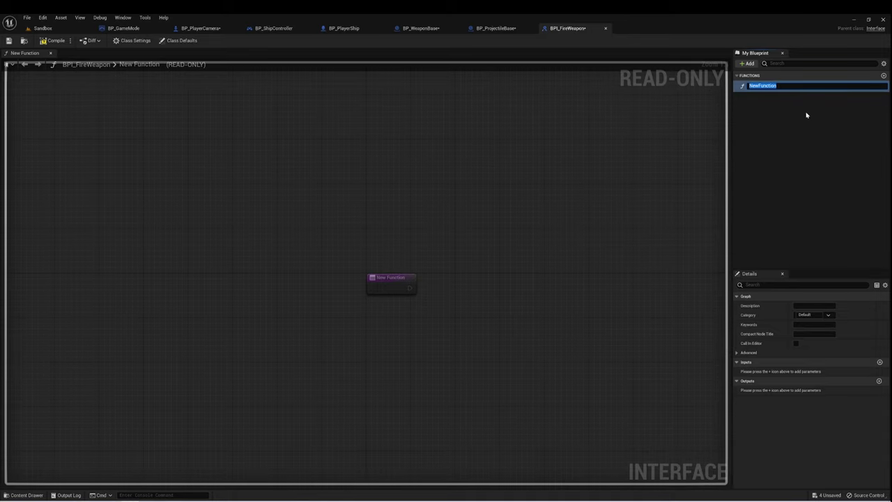
# Step: Name the interface's first function StartFiring and add a second function named StopFiring
pyautogui.write('StartFiring')
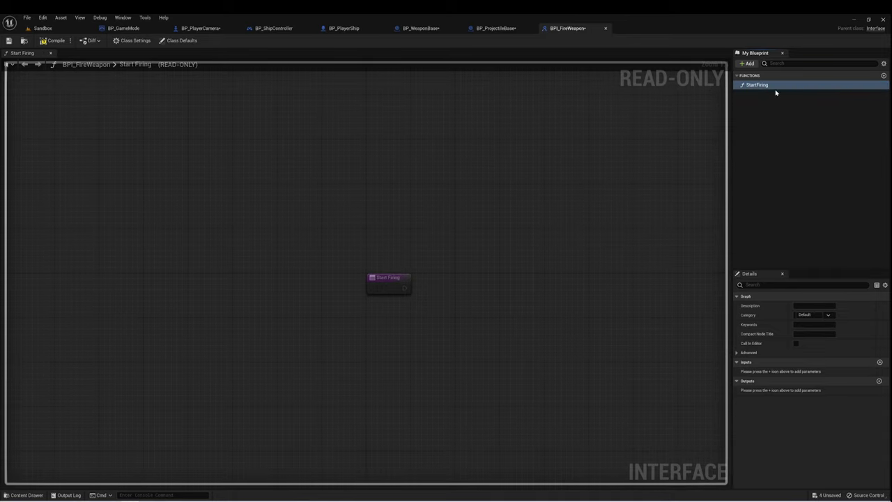
pyautogui.press('Return')
pyautogui.click(884, 75)
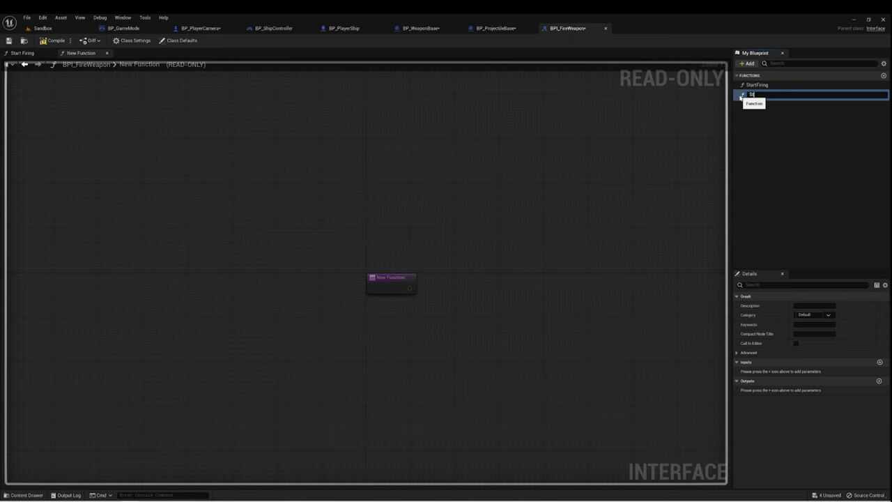
pyautogui.press('Return')
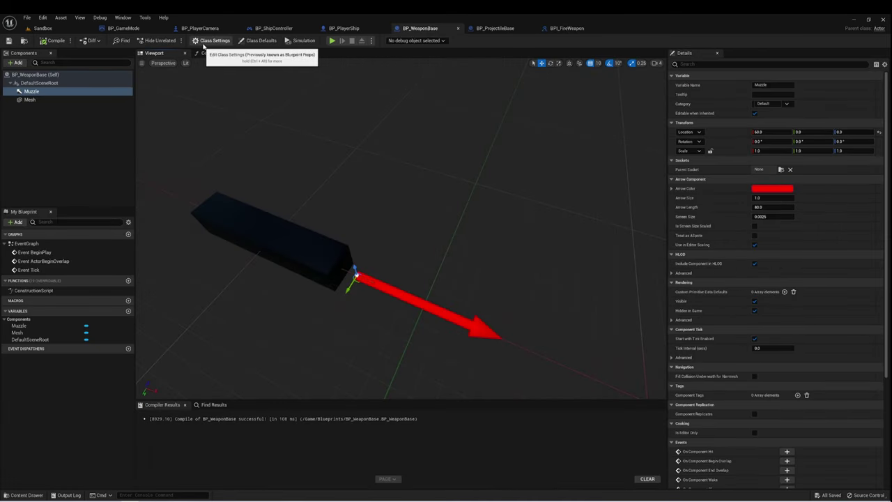
# Step: Add BPI_FireWeapon to the implemented interfaces in BP_WeaponBase's class settings
pyautogui.click(211, 41)
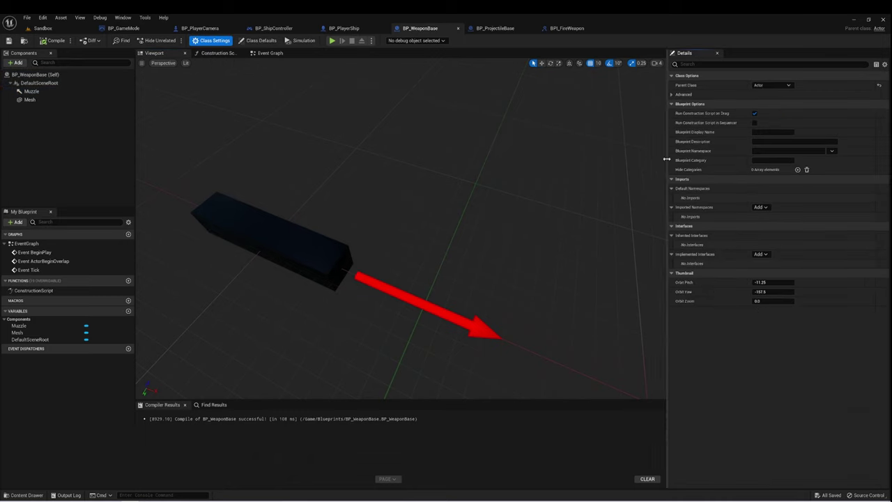
pyautogui.click(760, 253)
pyautogui.write('fire')
pyautogui.click(781, 276)
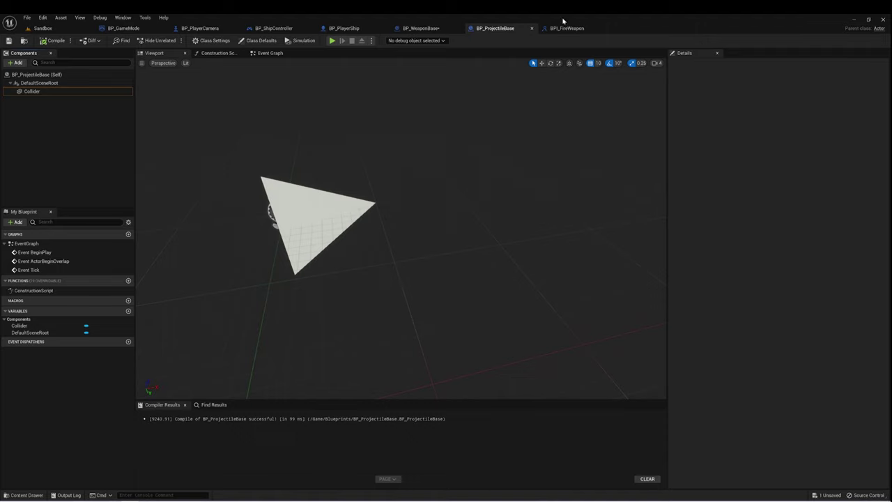
# Step: Add a Projectile Movement component to BP_ProjectileBase, keeping the default name
pyautogui.click(15, 62)
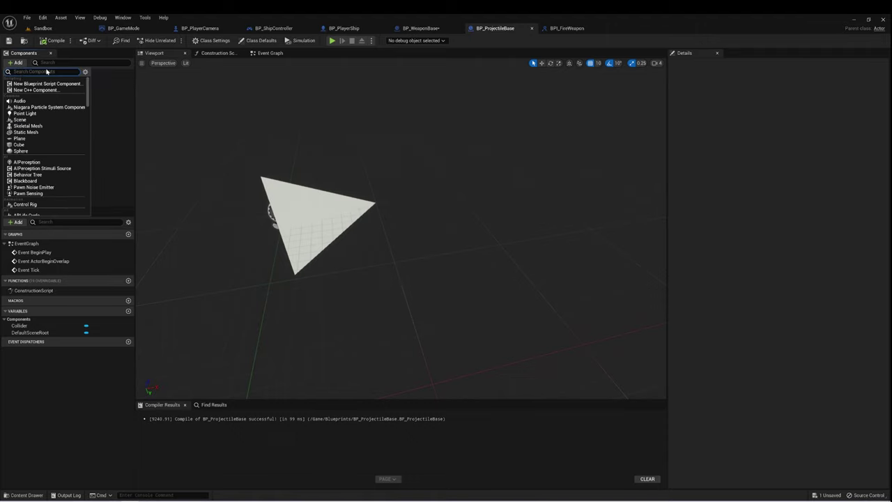
pyautogui.write('proj')
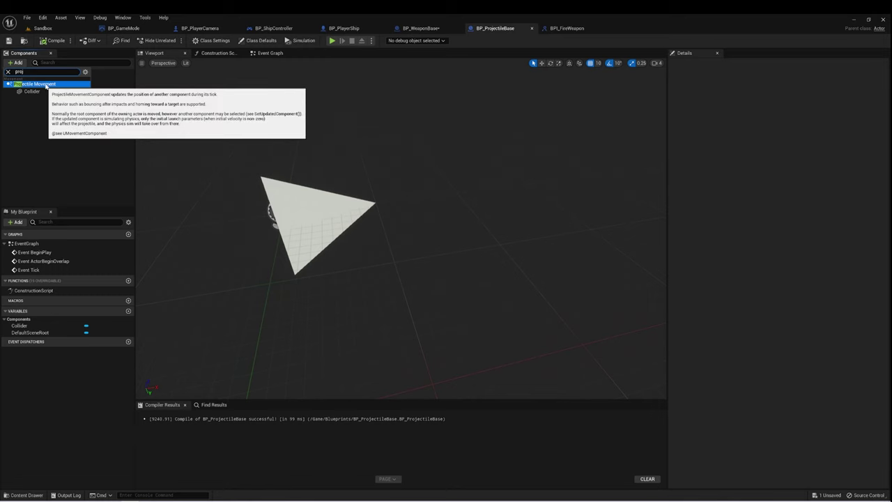
pyautogui.click(46, 84)
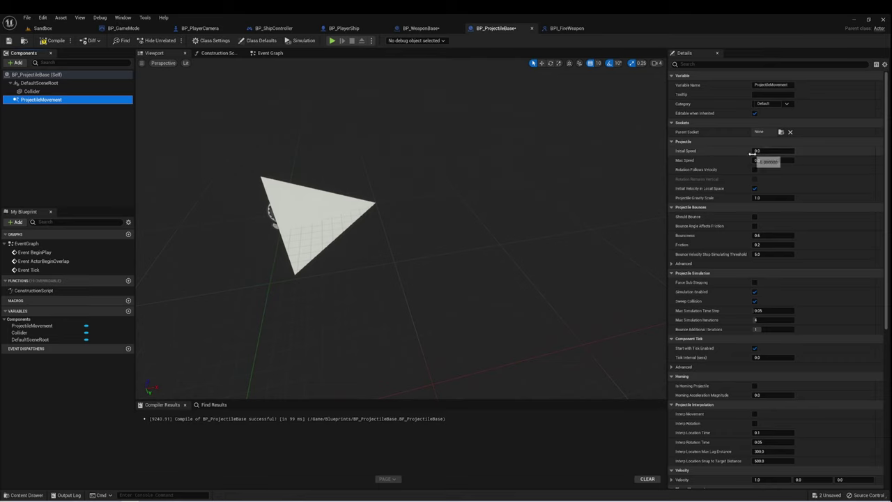
# Step: Set the projectile movement's gravity scale to 0 and both initial and max speed to 500, and compile the blueprint
pyautogui.click(766, 198)
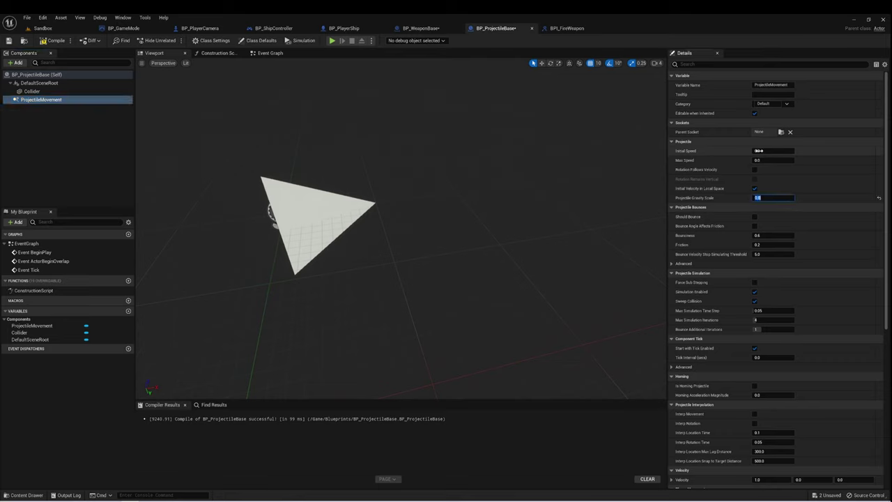
pyautogui.click(792, 152)
pyautogui.write('500')
pyautogui.click(792, 161)
pyautogui.write('500')
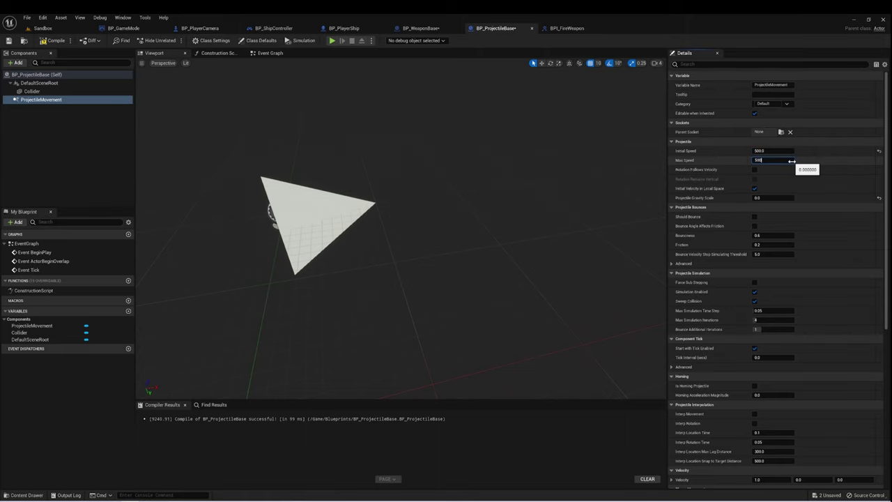
pyautogui.press('Return')
pyautogui.press('F7')
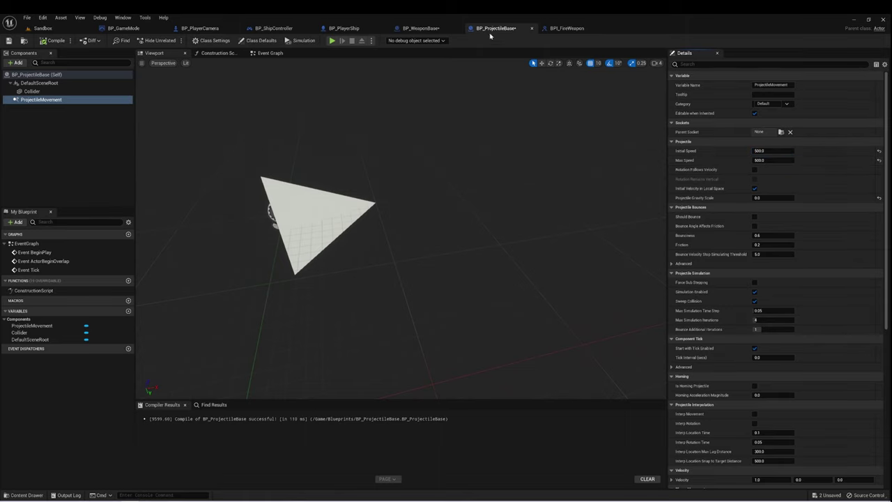
# Step: Look at BP_WeaponBase's event graph and return to the StopFiring function in the BPI_FireWeapon interface
pyautogui.click(418, 28)
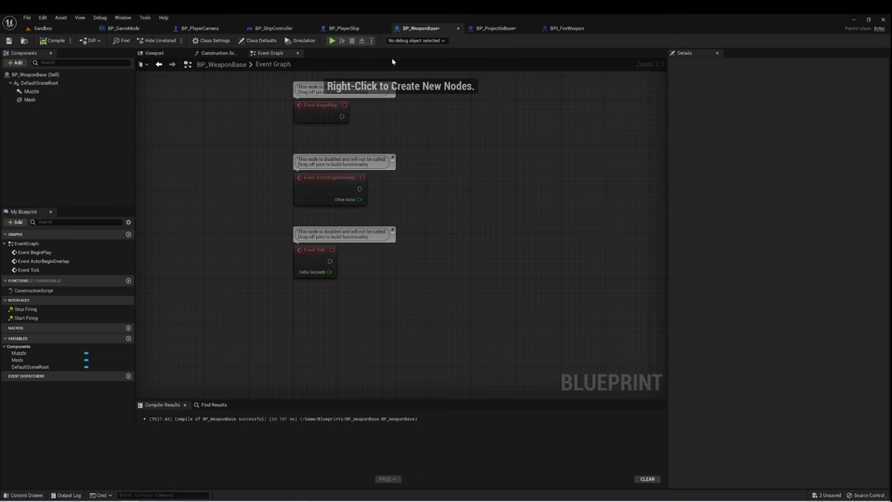
pyautogui.click(567, 28)
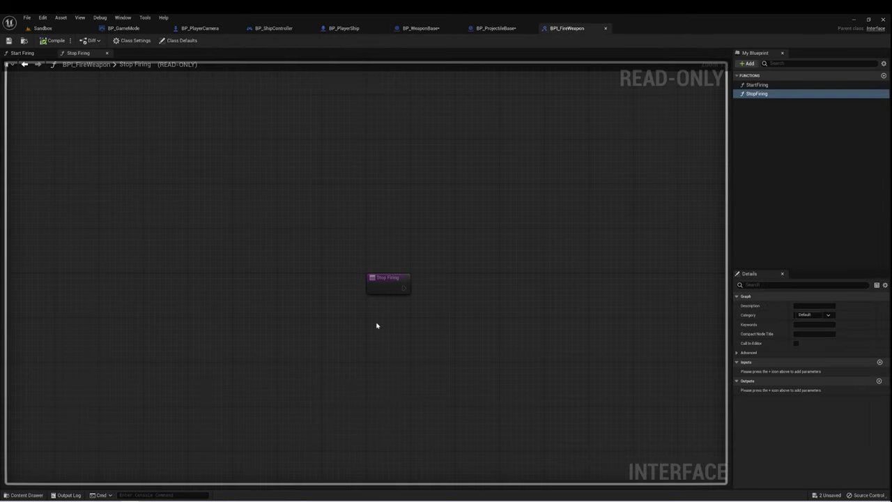